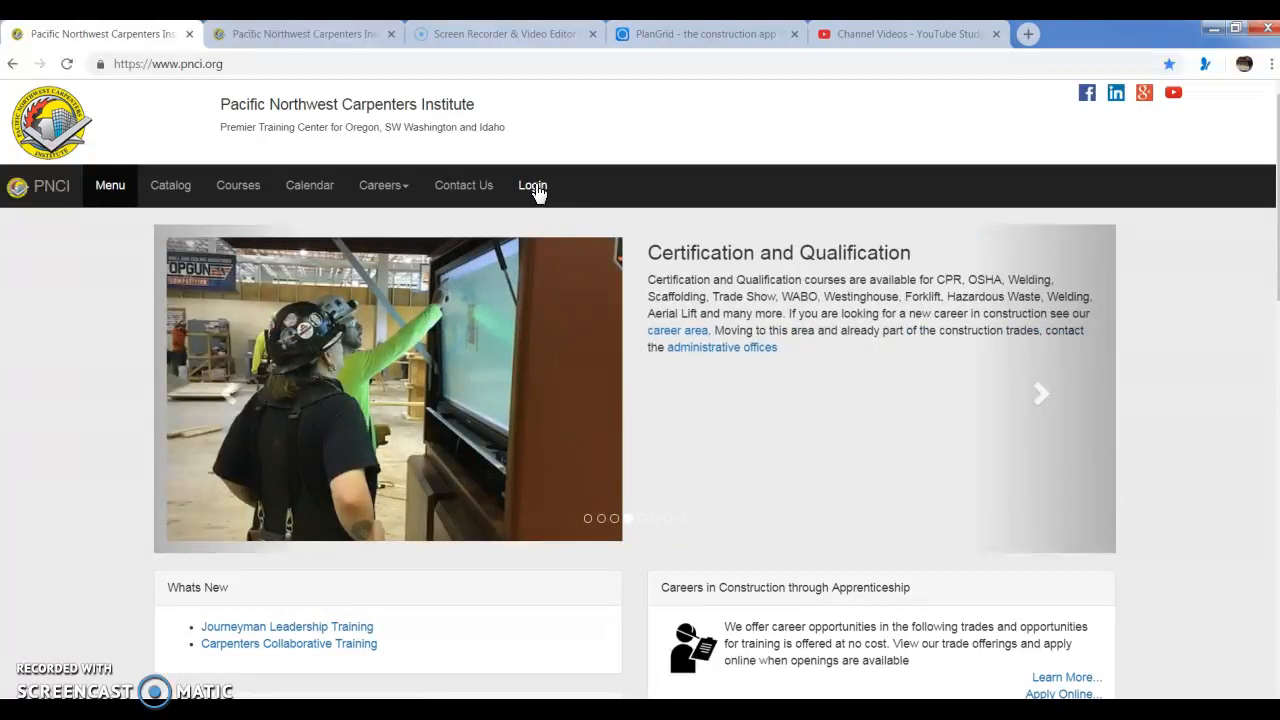
Step: Sign in to the apprentice's PNCI account with the saved username and the account password
left_click(536, 192)
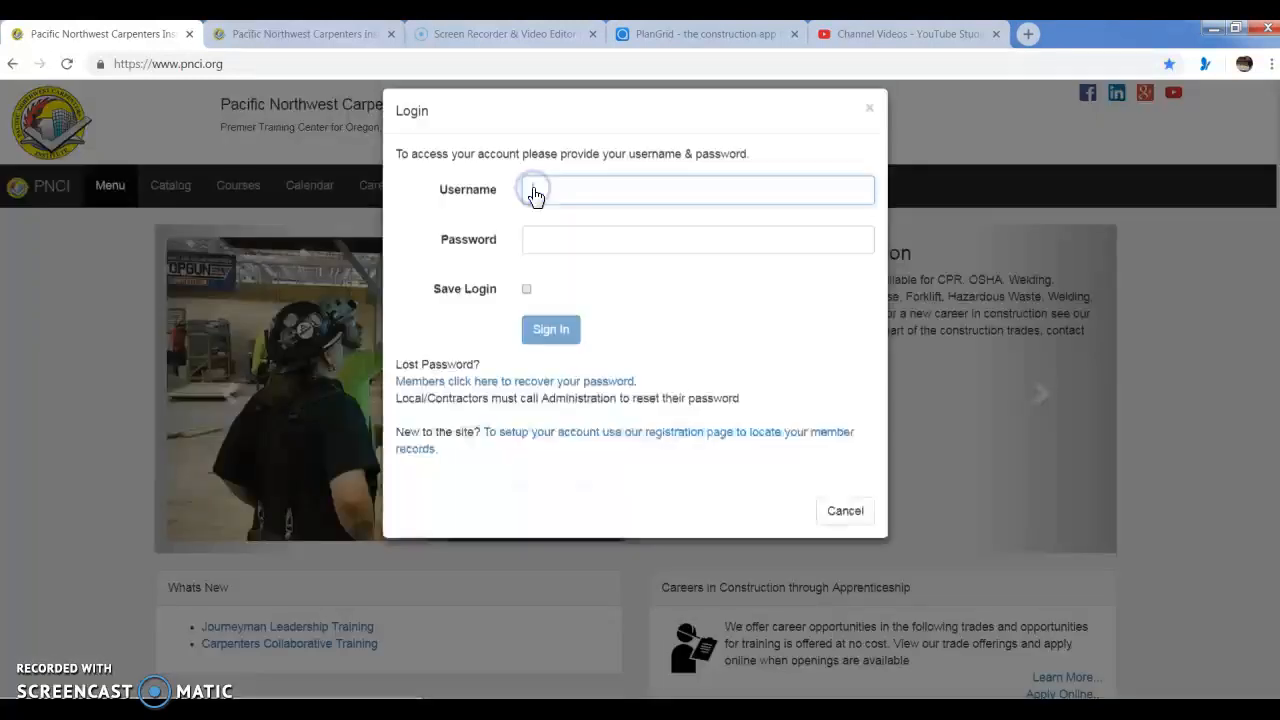
left_click(543, 207)
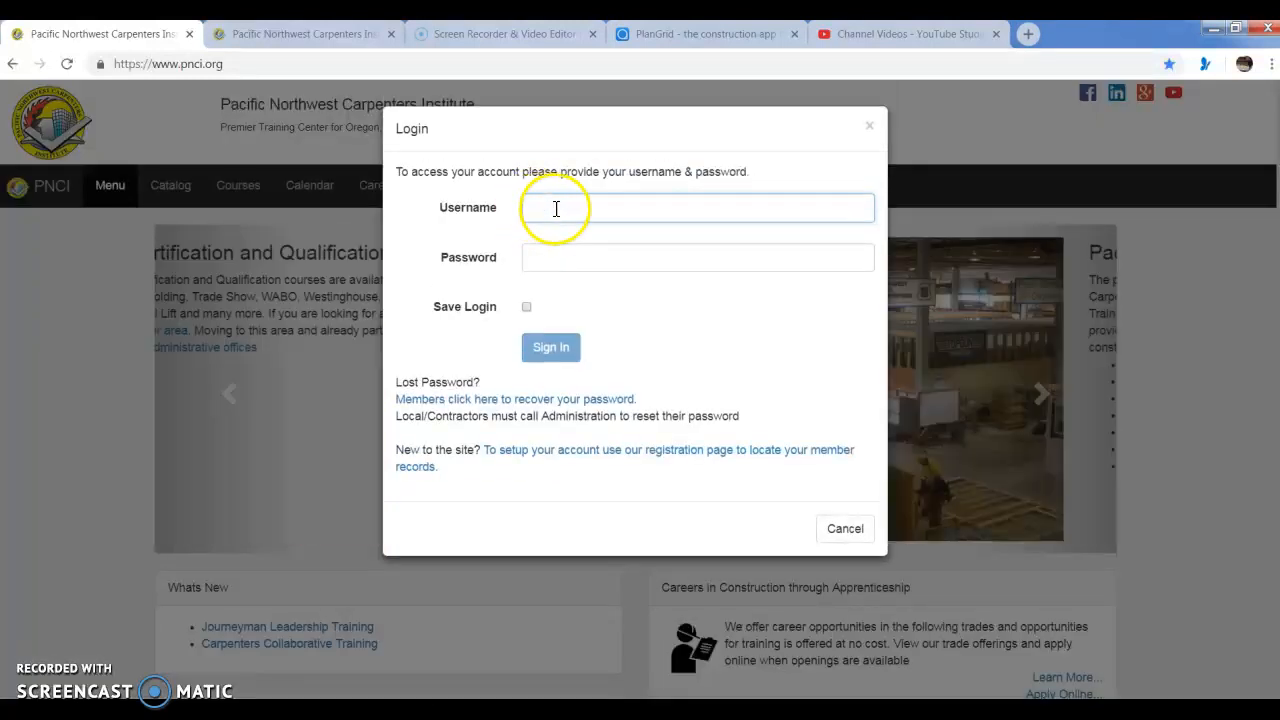
type("apay")
left_click(566, 208)
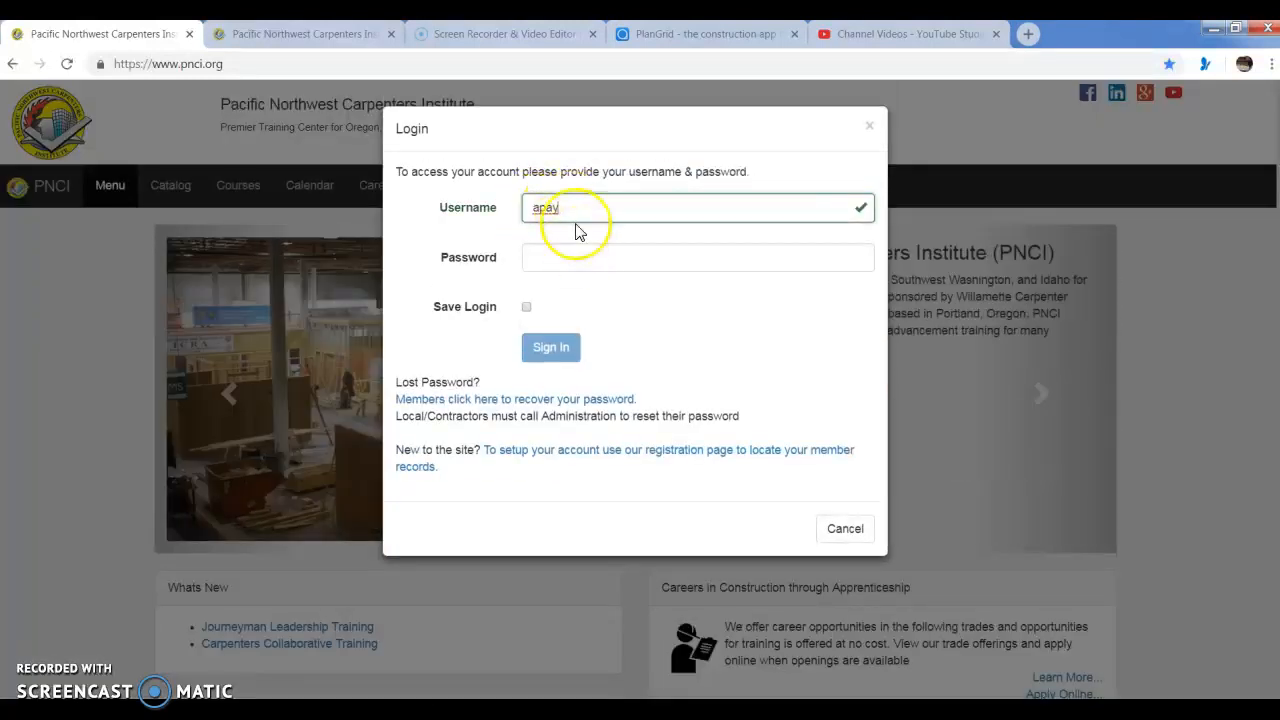
key("BackSpace")
type("t")
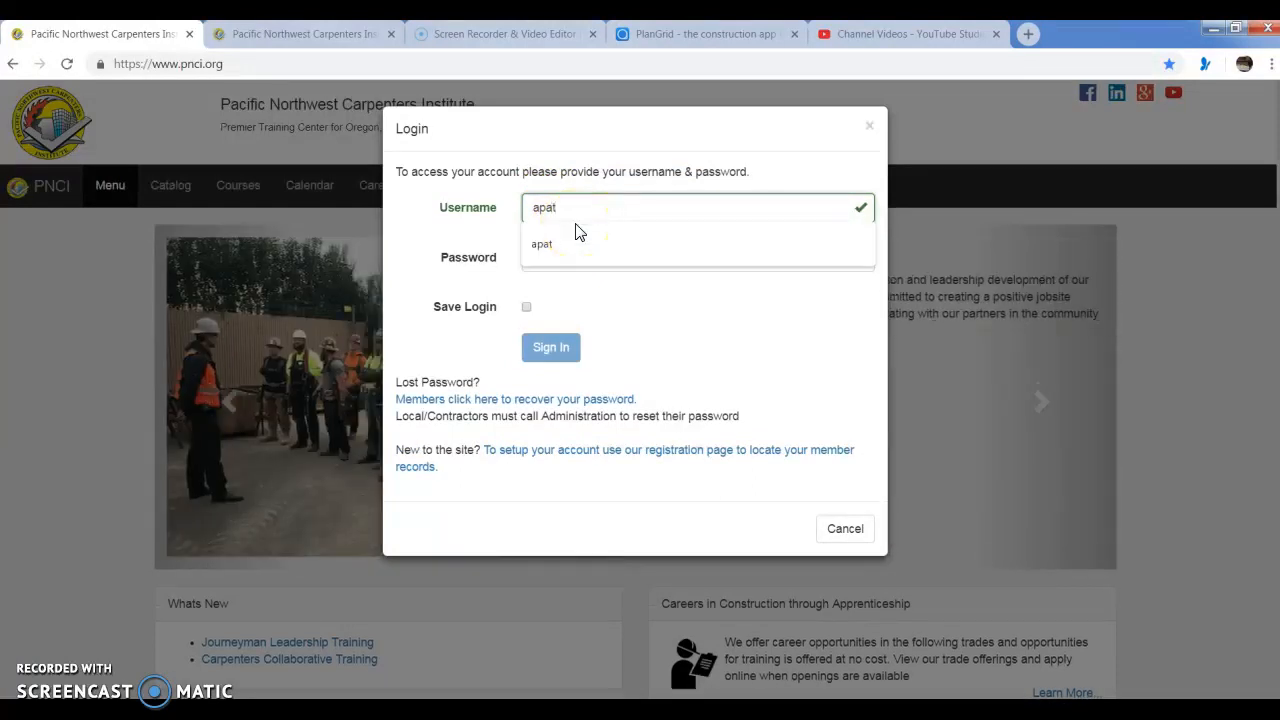
left_click(566, 244)
left_click(565, 262)
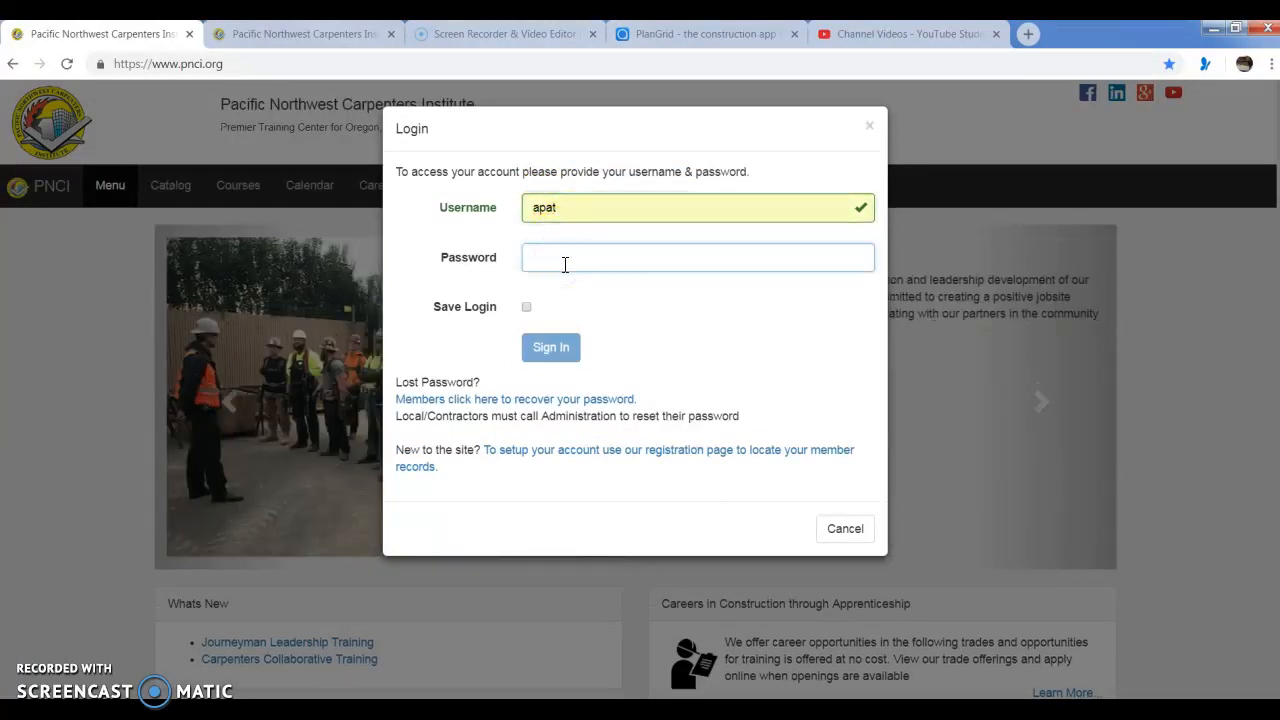
type("•••")
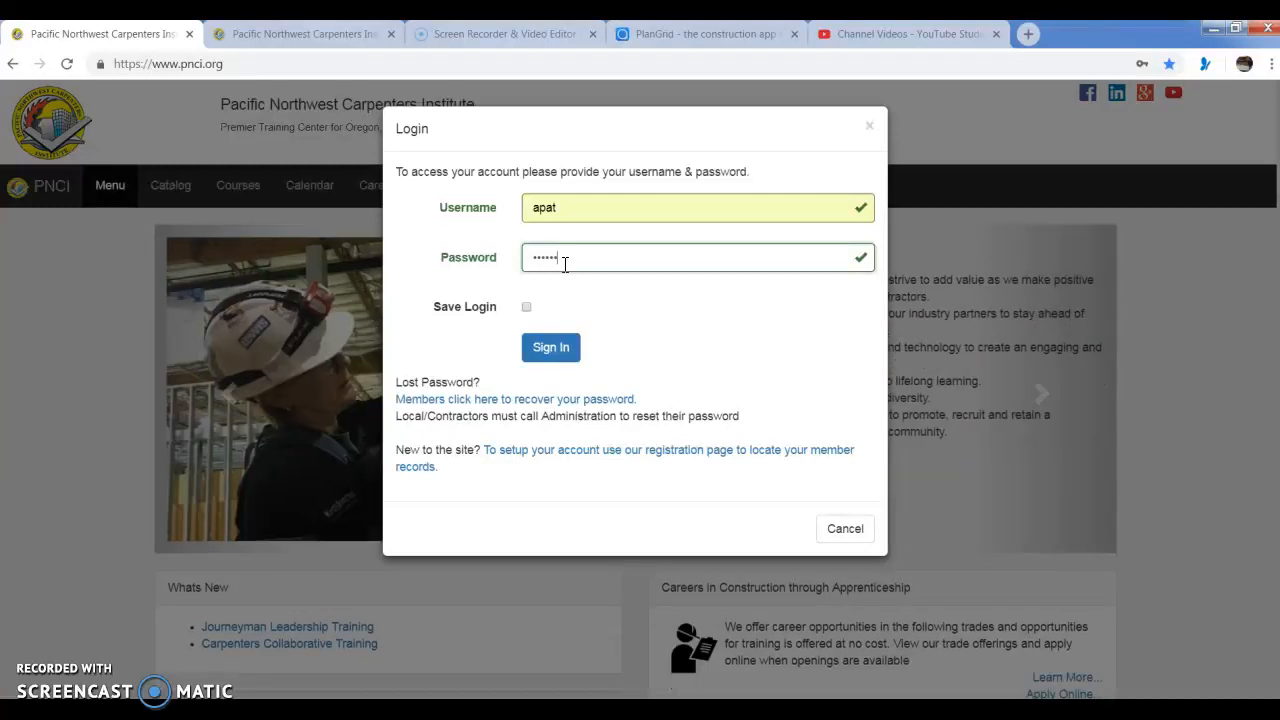
left_click(548, 350)
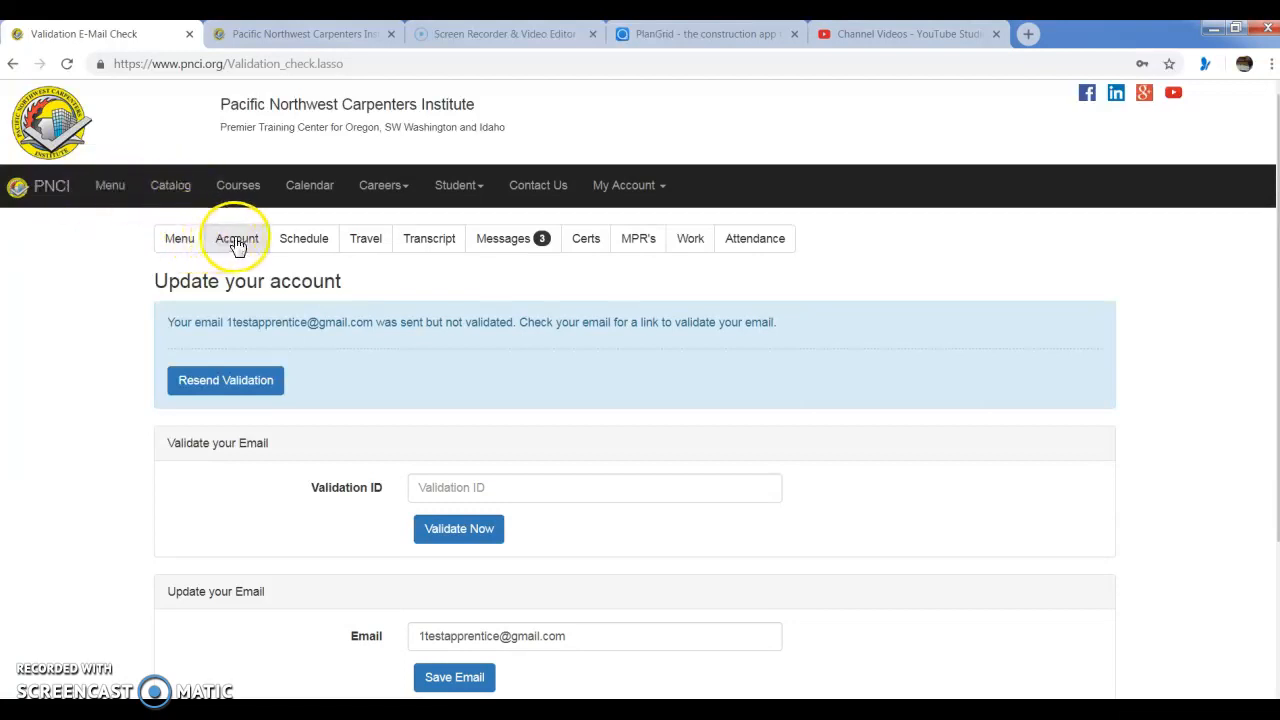
Step: Open the MPR's page showing past timesheets, with October 2018 as the last MPR
left_click(640, 246)
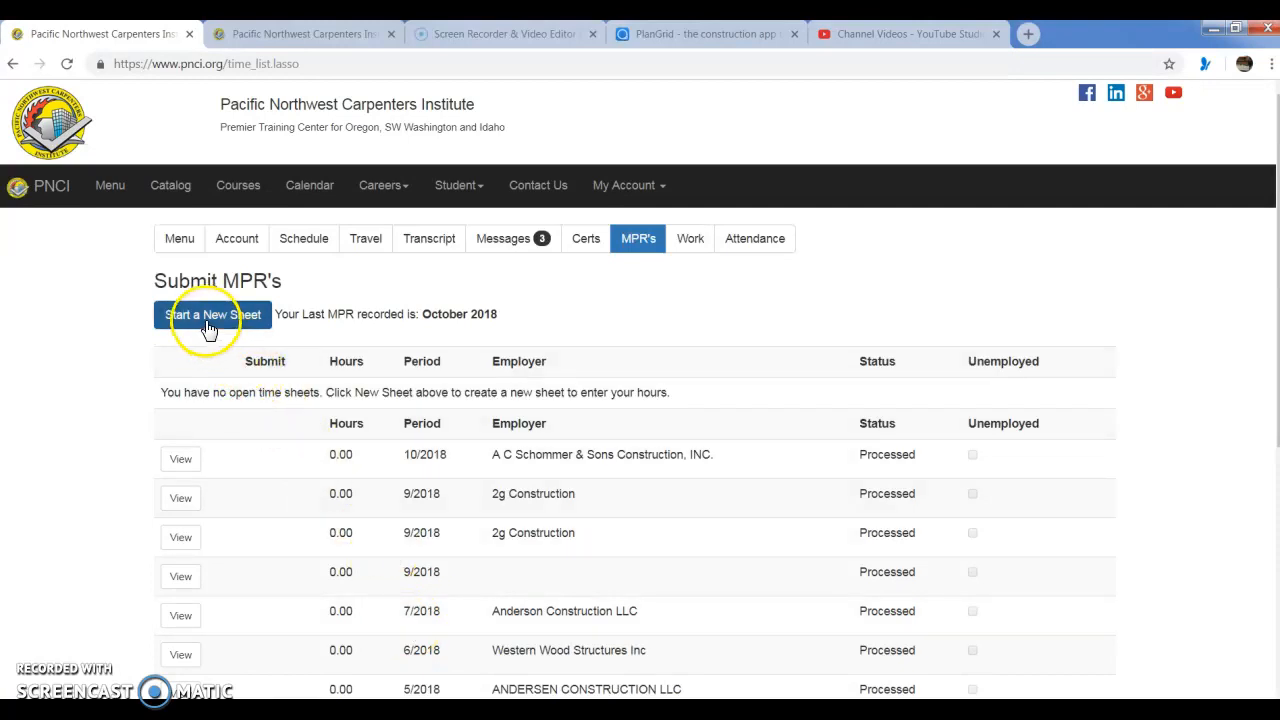
left_click(226, 318)
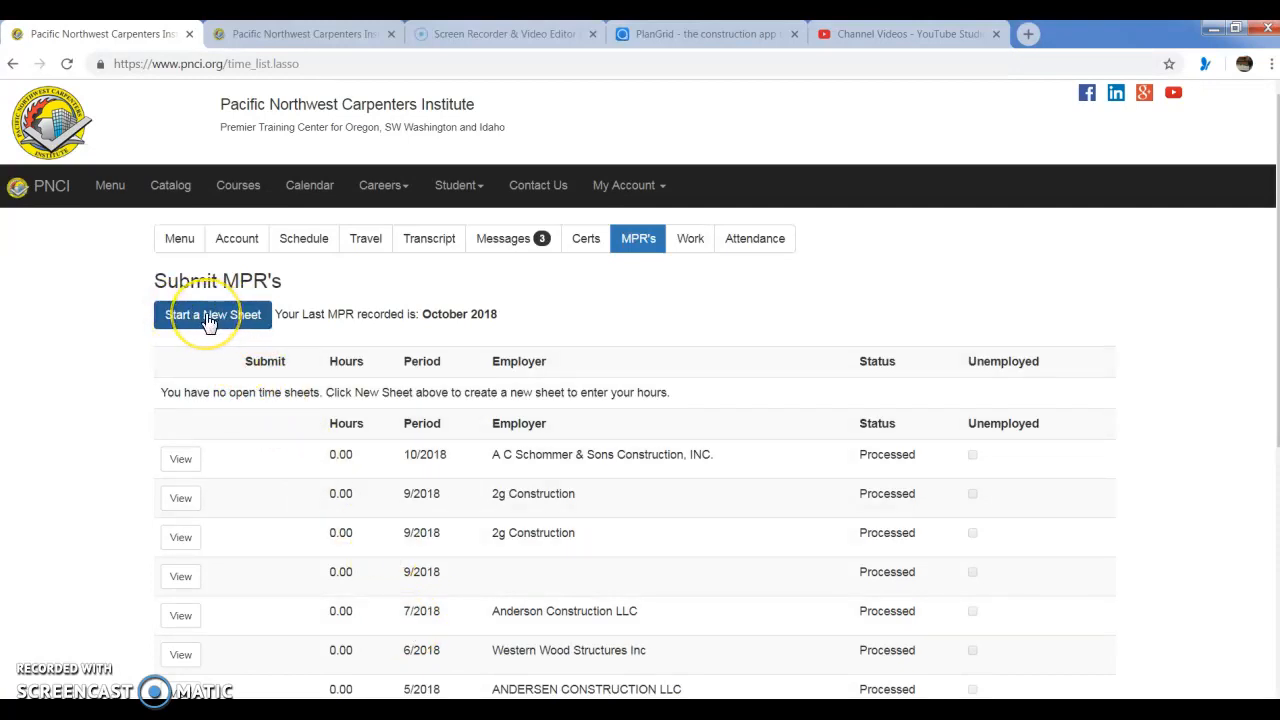
Step: Create a November 2018 timesheet for employer A C Schommer & Sons Construction, INC
left_click(208, 318)
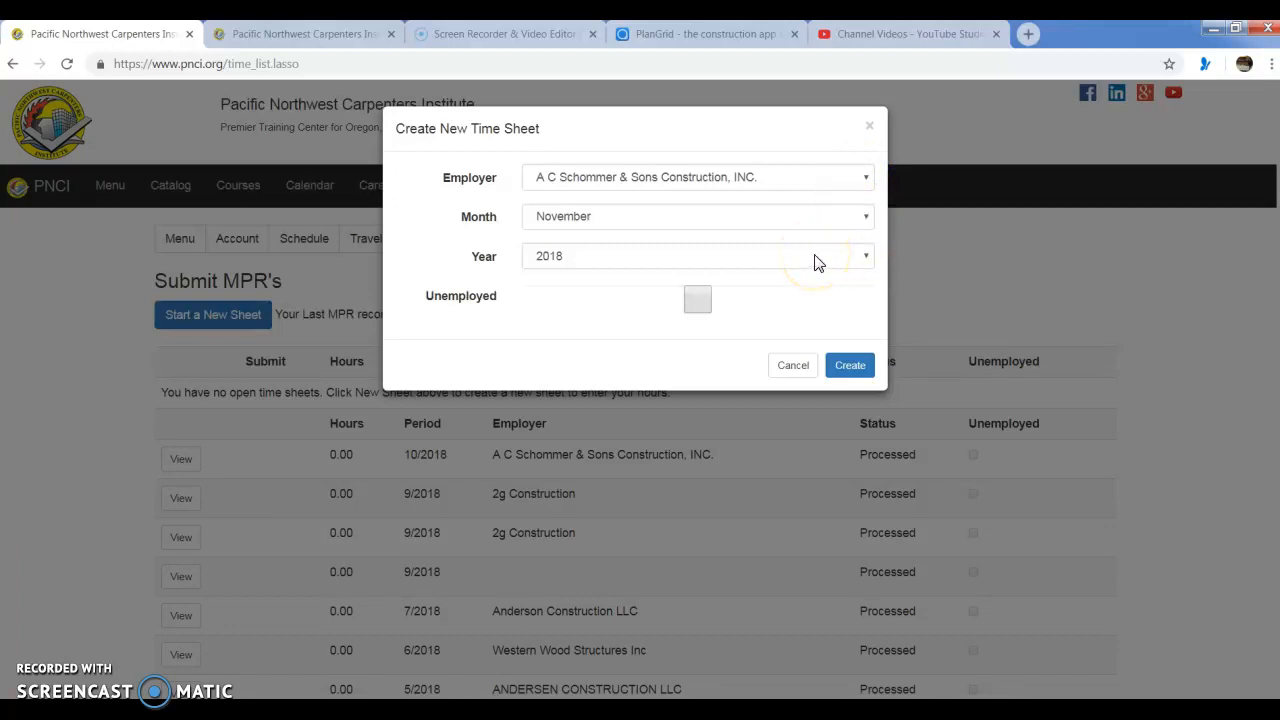
left_click(814, 180)
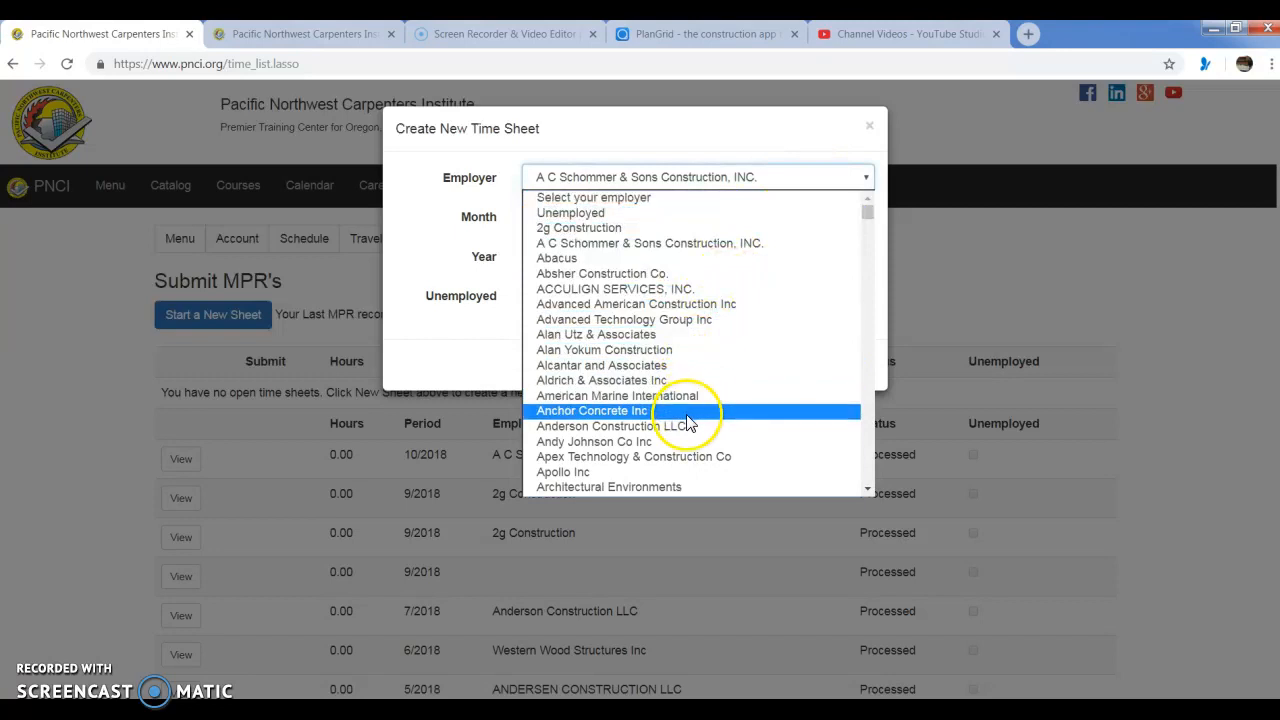
left_click(676, 244)
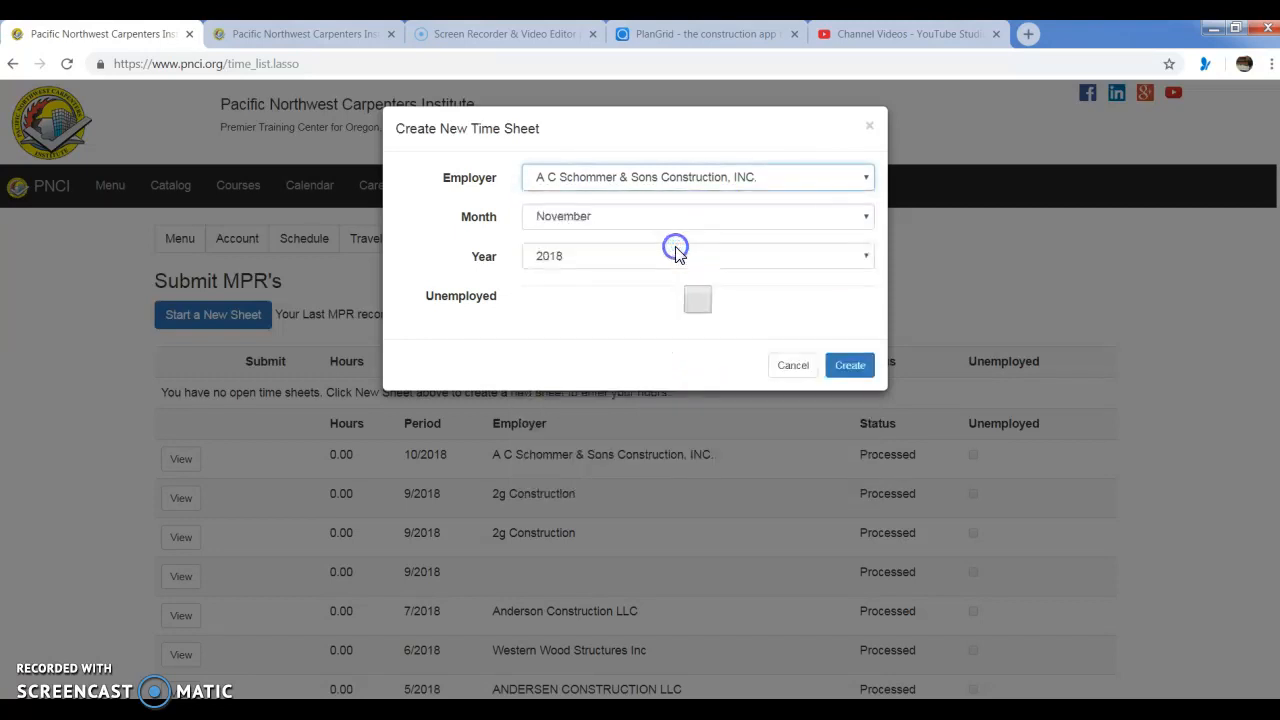
left_click(631, 217)
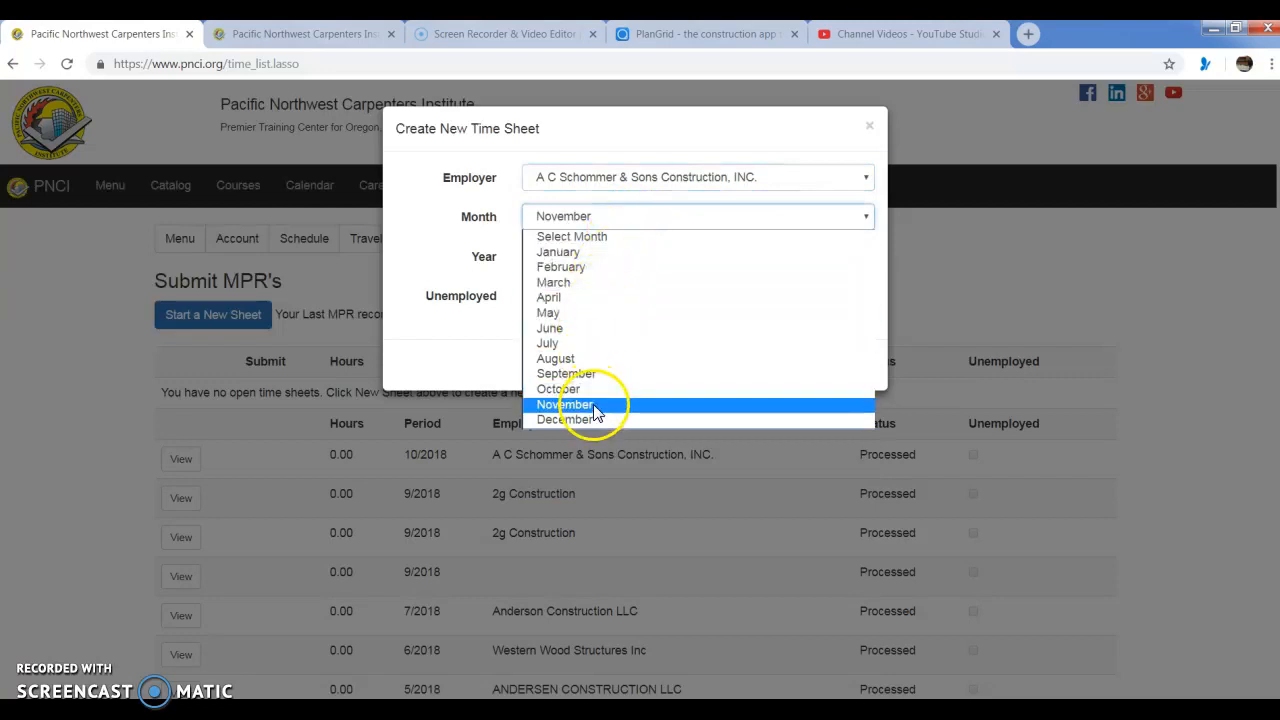
left_click(545, 404)
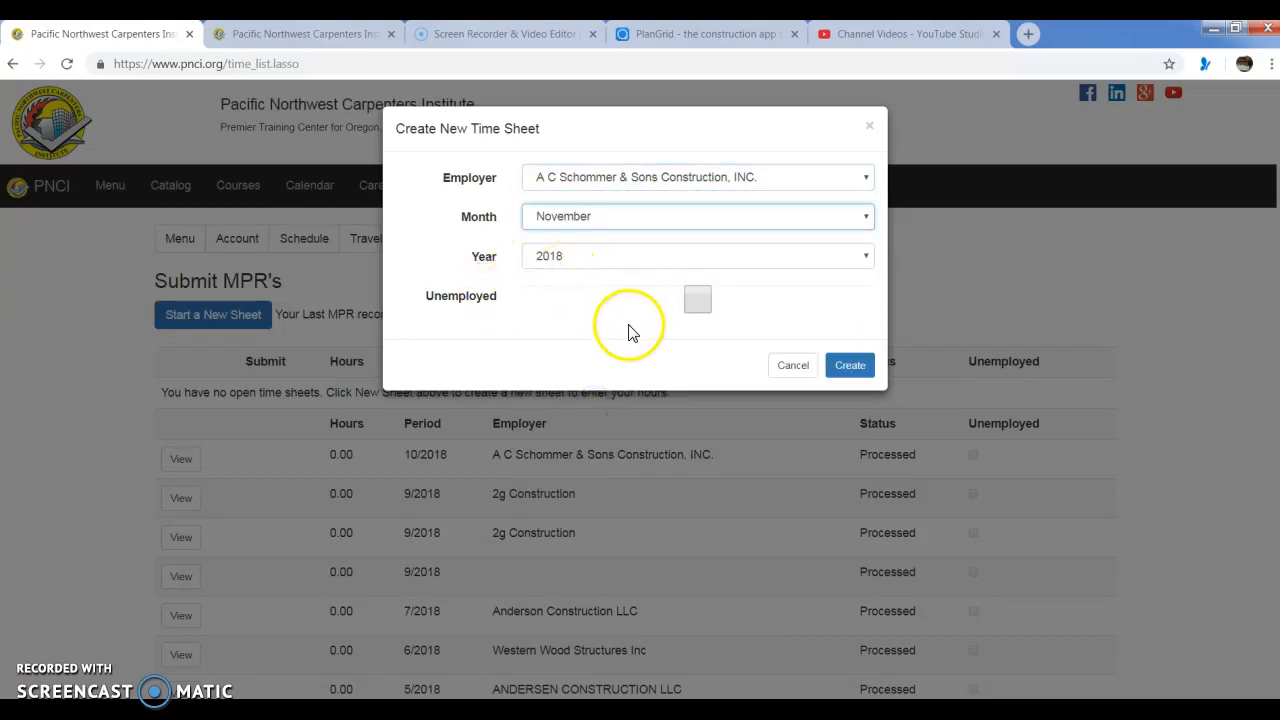
left_click(850, 368)
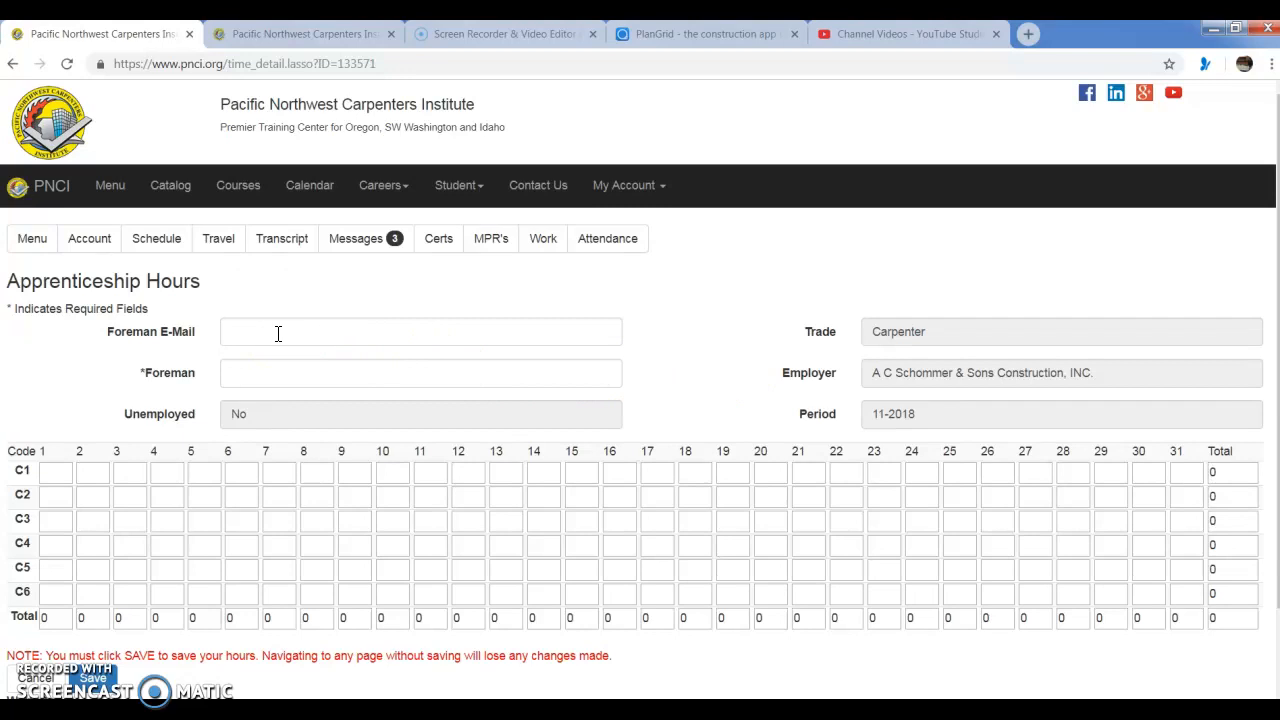
Step: Enter the foreman's name on the November 2018 Apprenticeship Hours form
left_click(278, 375)
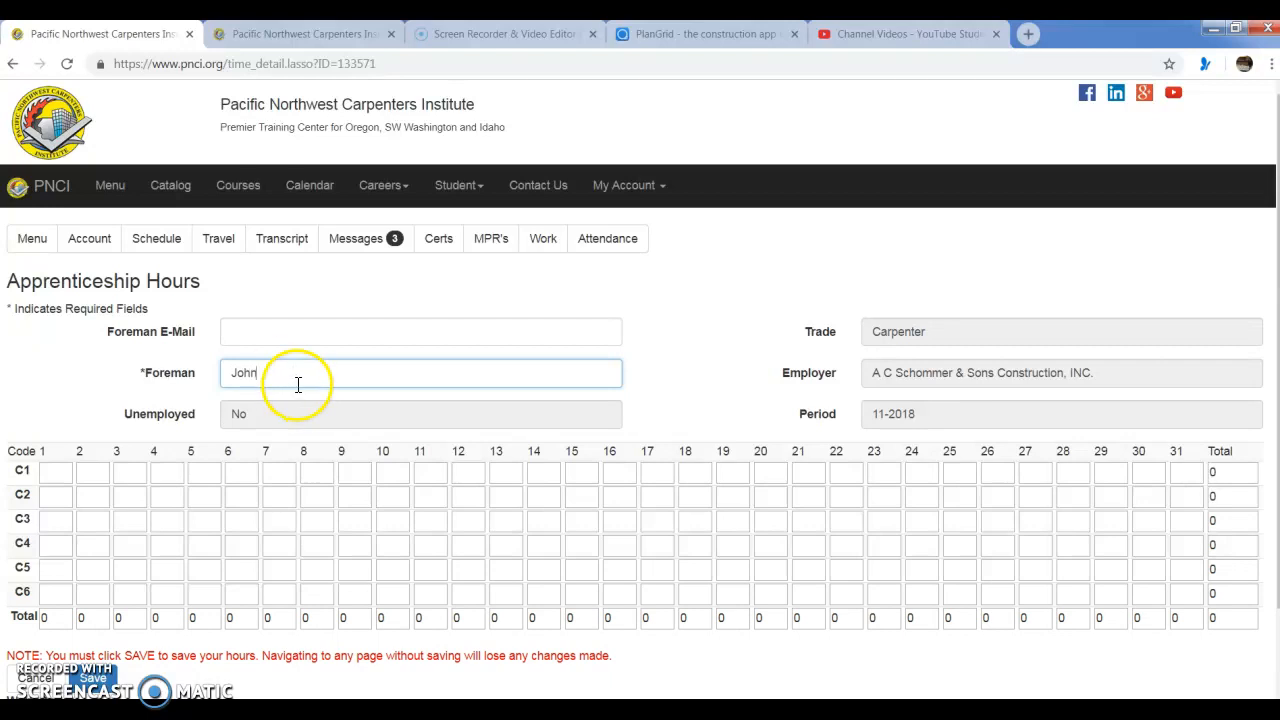
left_click(72, 408)
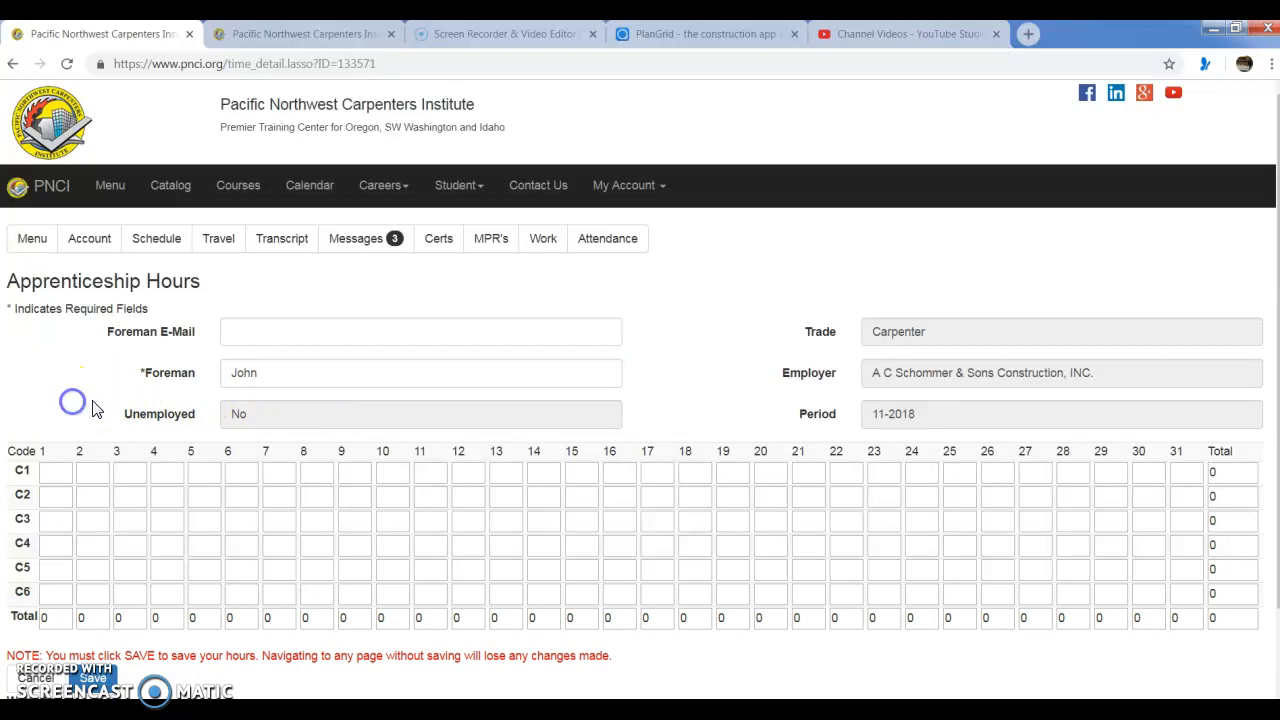
scroll(74, 402, "down", 1)
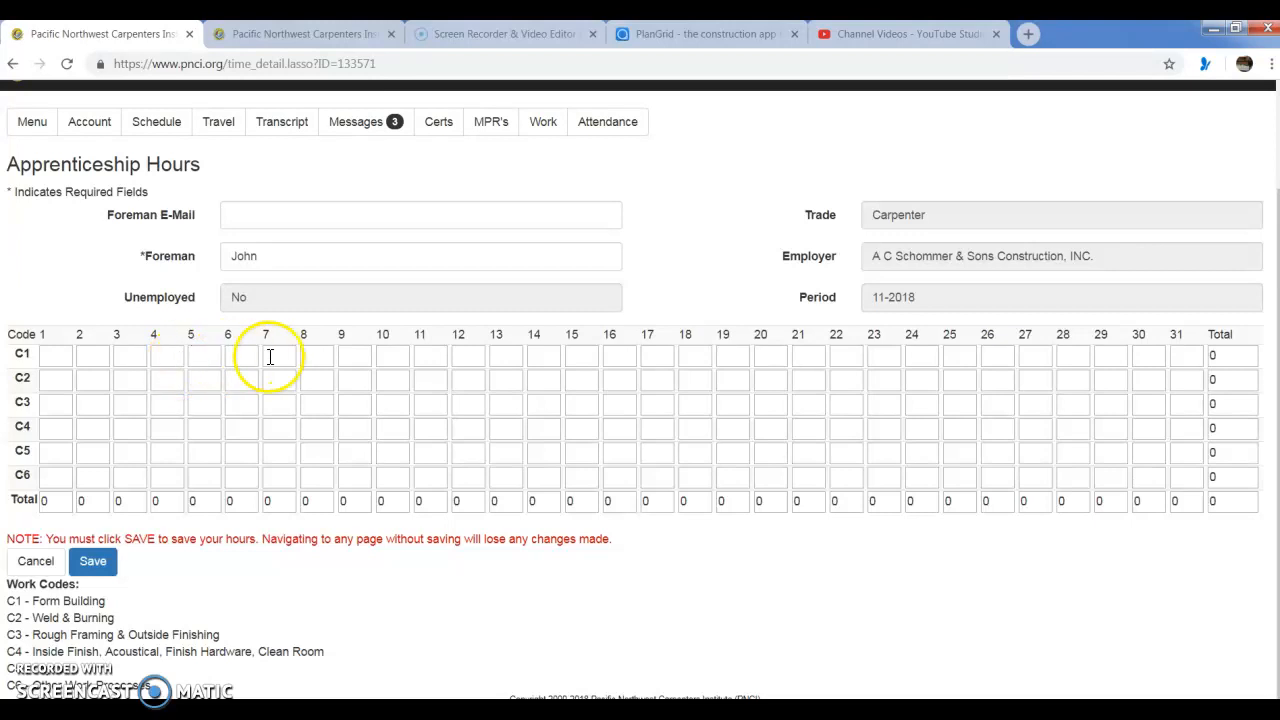
Step: Enter day-14 hours of 4 in C1, 2 in C3 and 2 in C6, then save
left_click(541, 355)
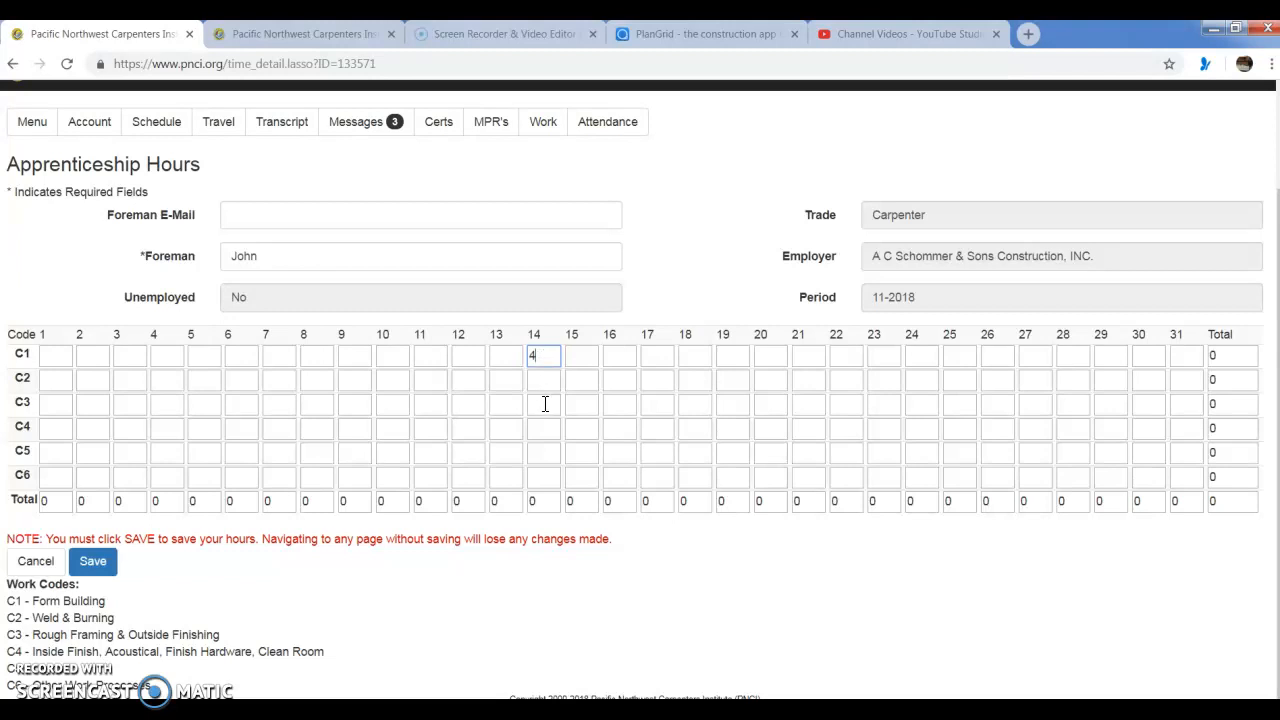
left_click(545, 403)
left_click(546, 430)
left_click(547, 477)
type("2")
left_click(585, 477)
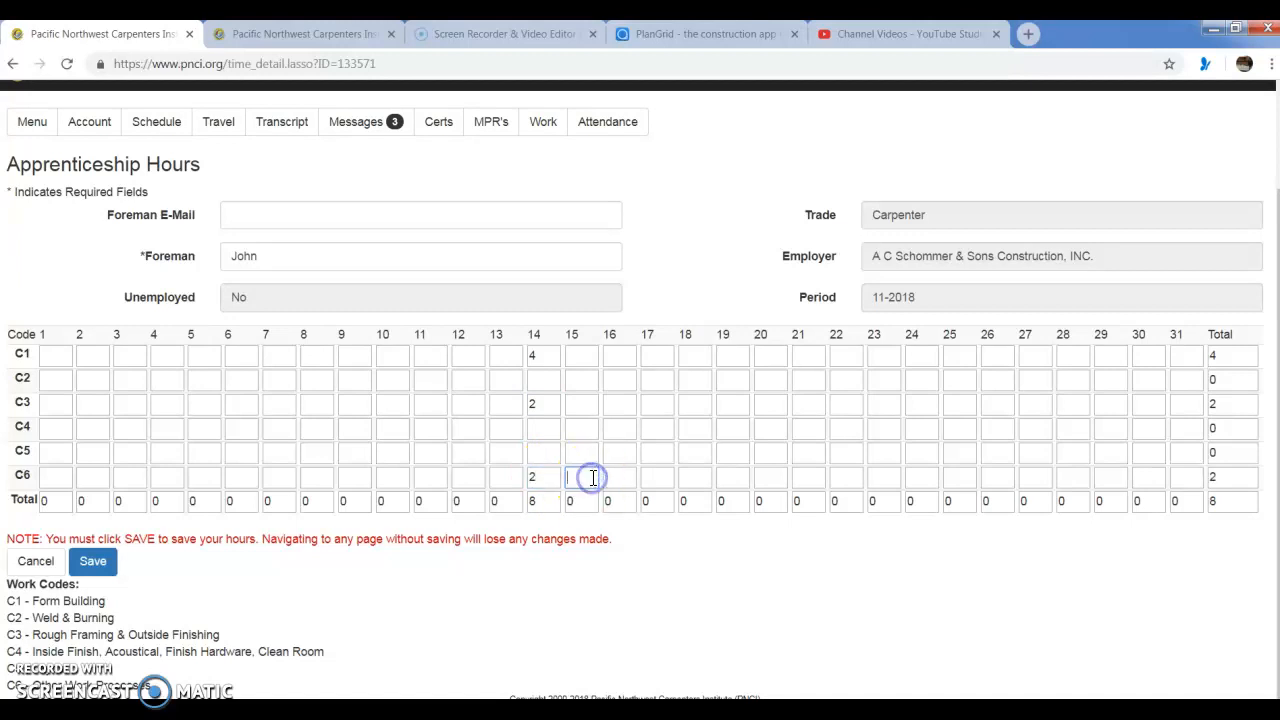
left_click(632, 483)
left_click(94, 566)
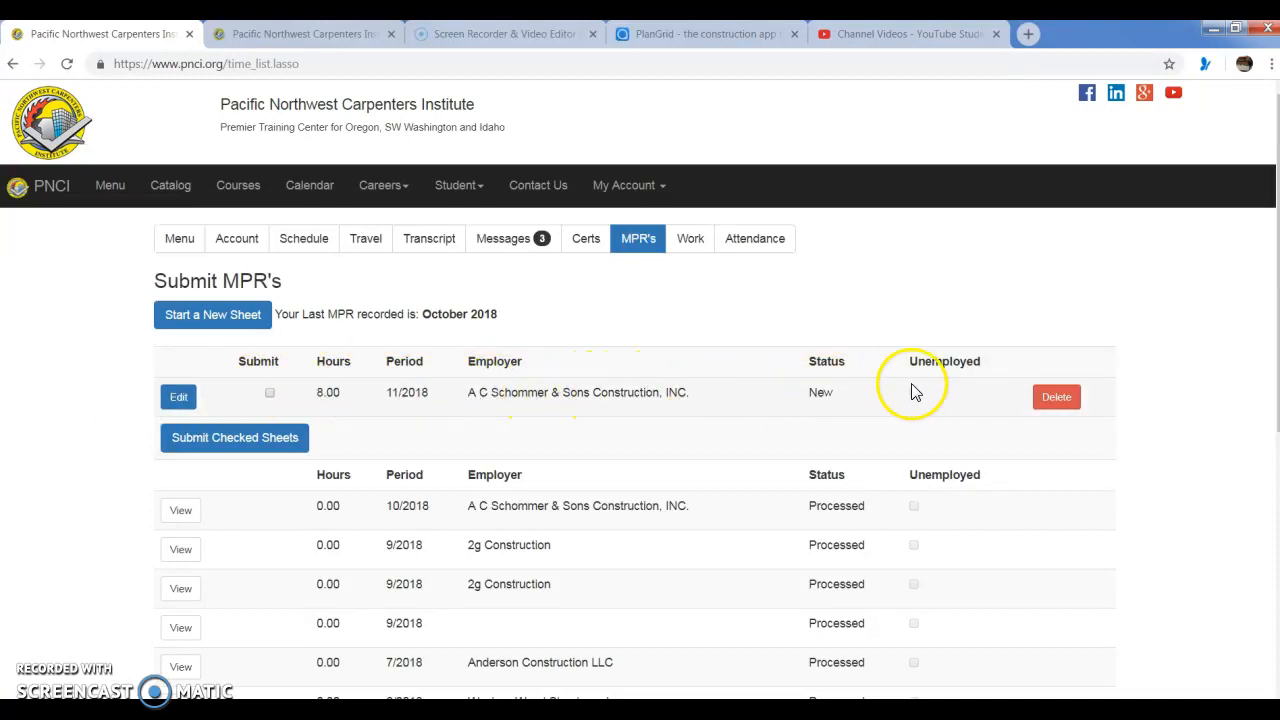
Step: Mark the 8.00-hour 11/2018 sheet for submission, accept the early-submission warning, and reopen it
left_click(270, 394)
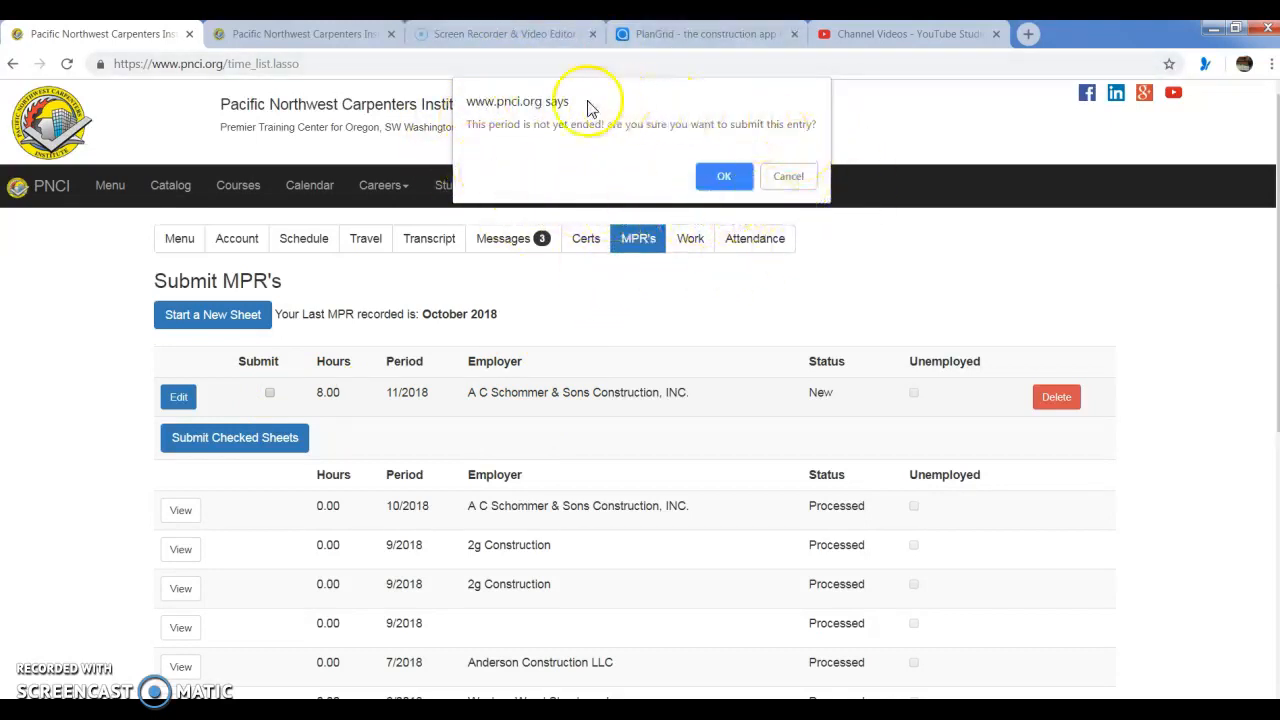
left_click(726, 179)
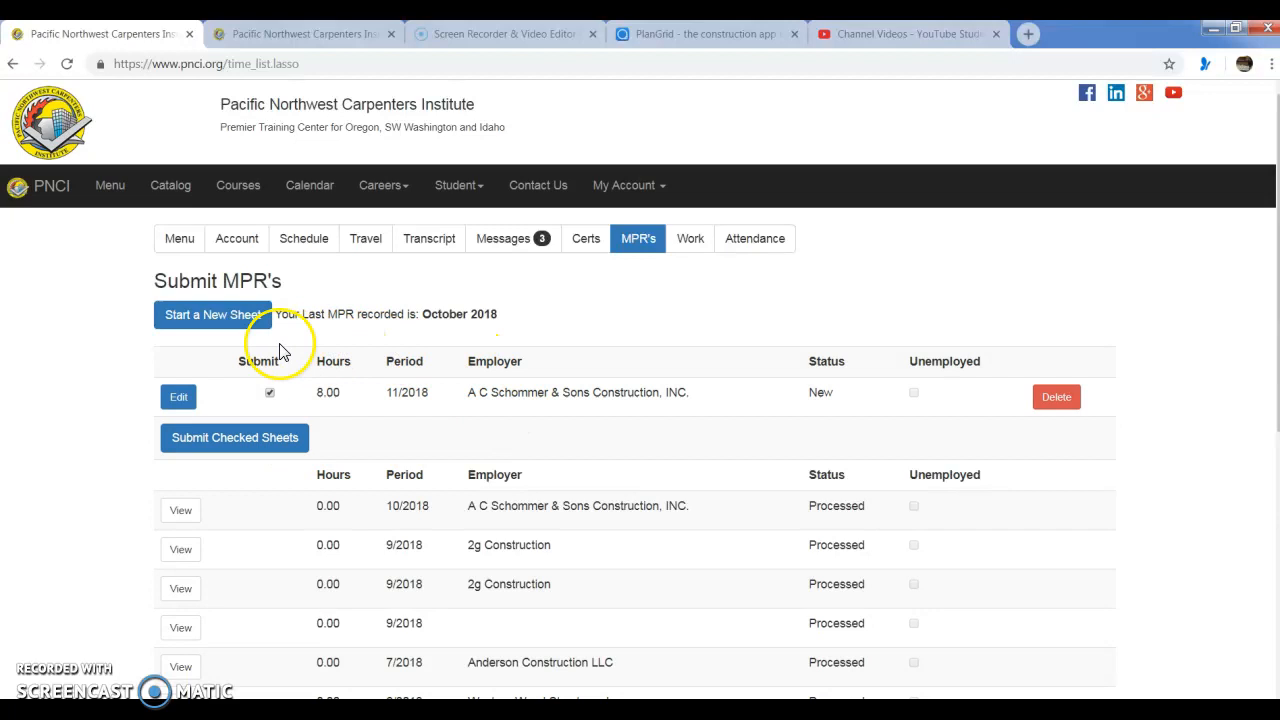
left_click(179, 399)
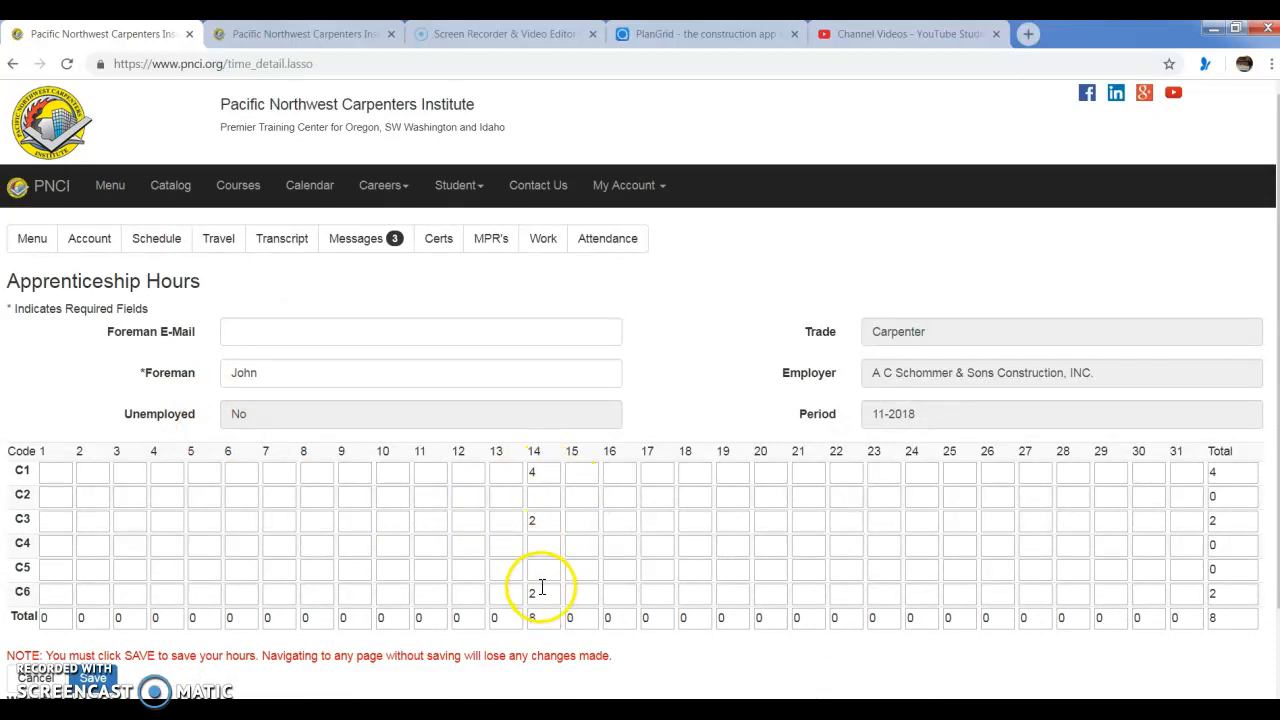
Step: Clear the day-14 C6, C3 and C1 hours and save the sheet at 0.00 hours
left_click(544, 593)
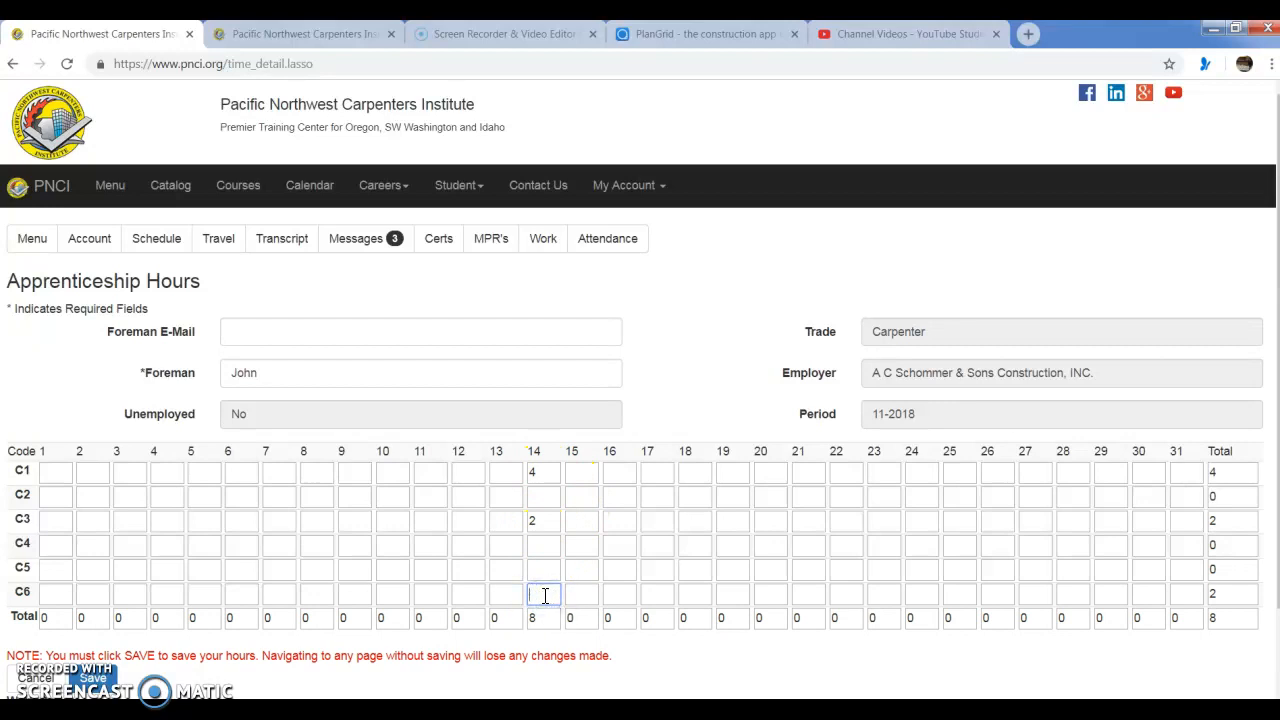
left_click(544, 523)
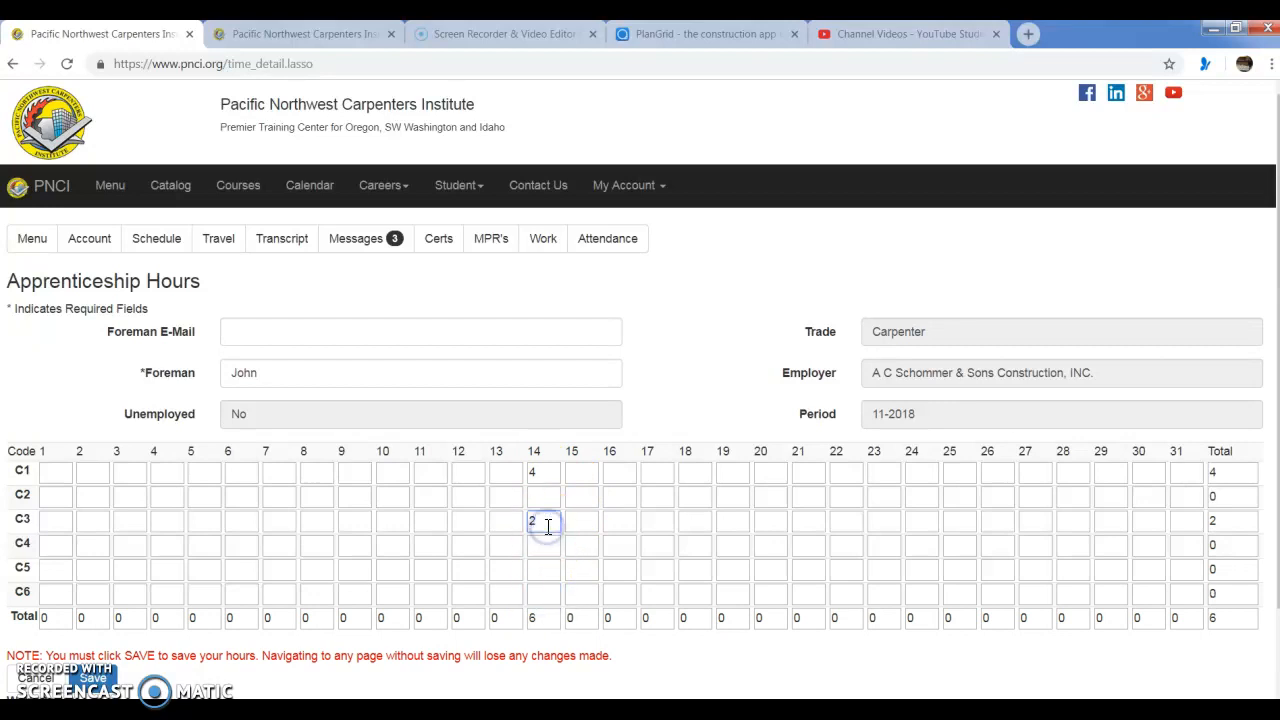
left_click(544, 474)
key("BackSpace")
left_click(357, 338)
left_click(95, 679)
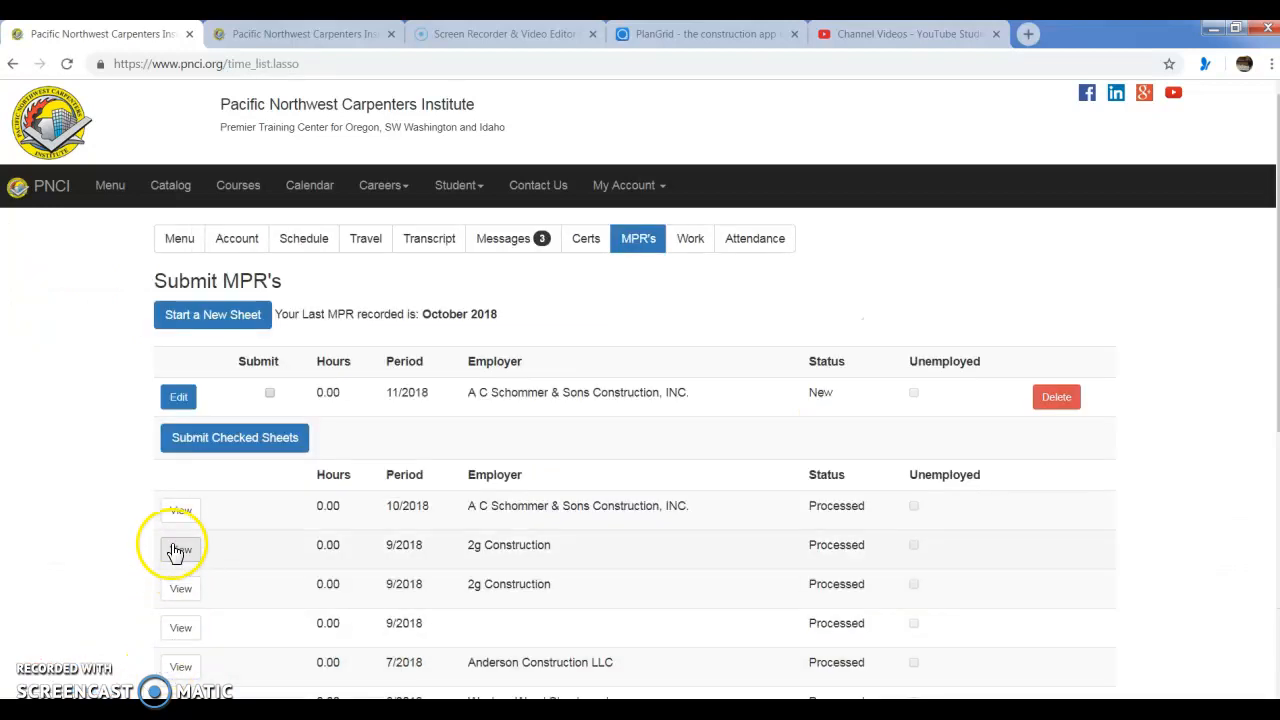
Step: Mark the 0.00-hour 11/2018 sheet, accept the early-submission warning, and submit checked sheets
left_click(270, 394)
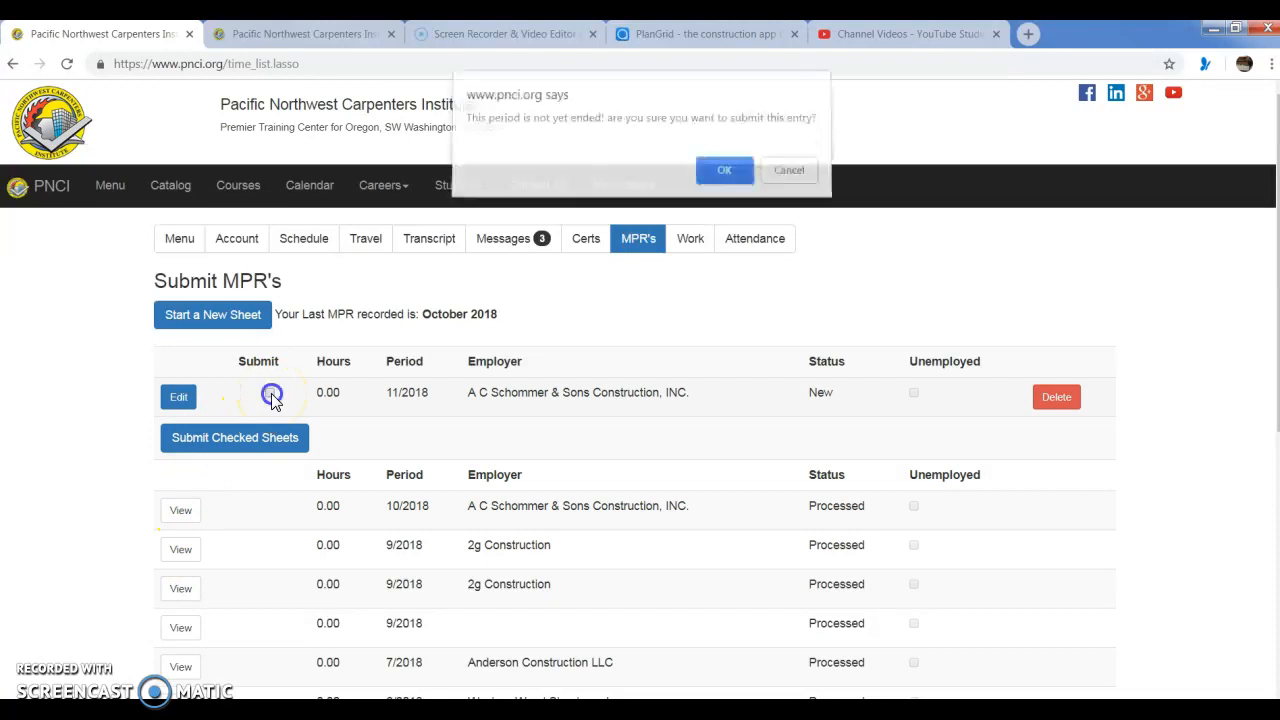
left_click(727, 180)
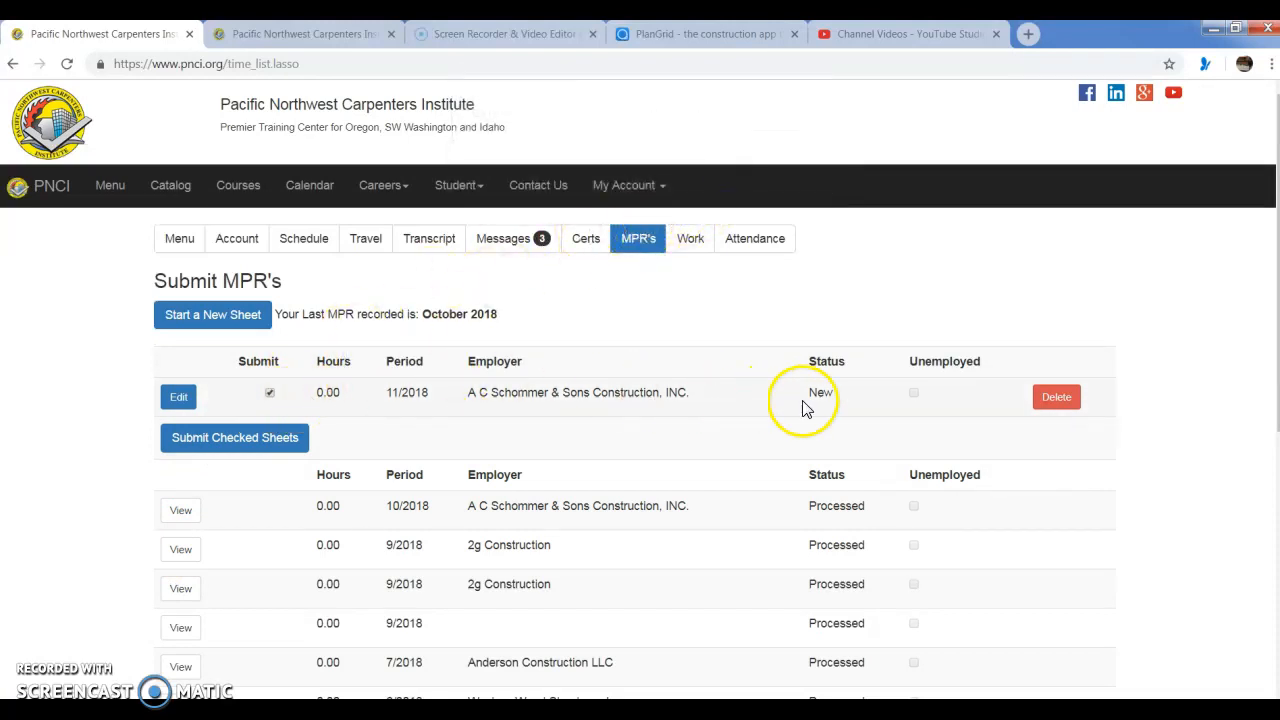
left_click(227, 446)
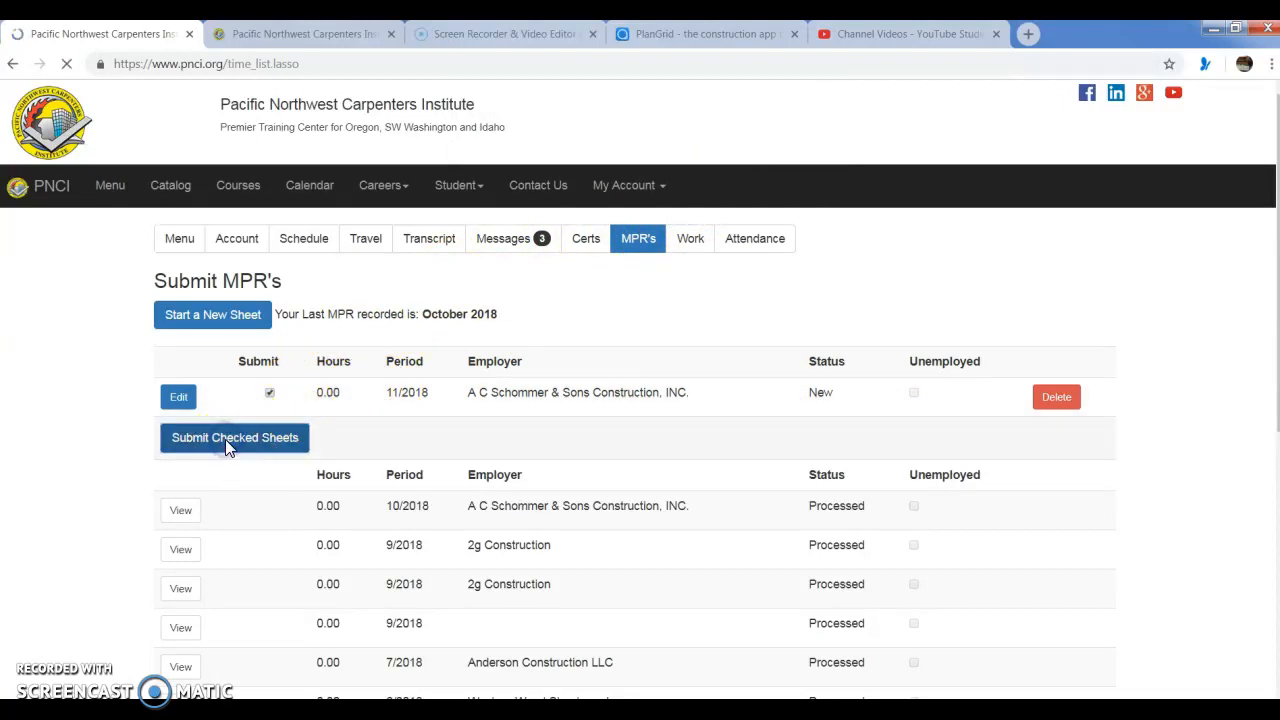